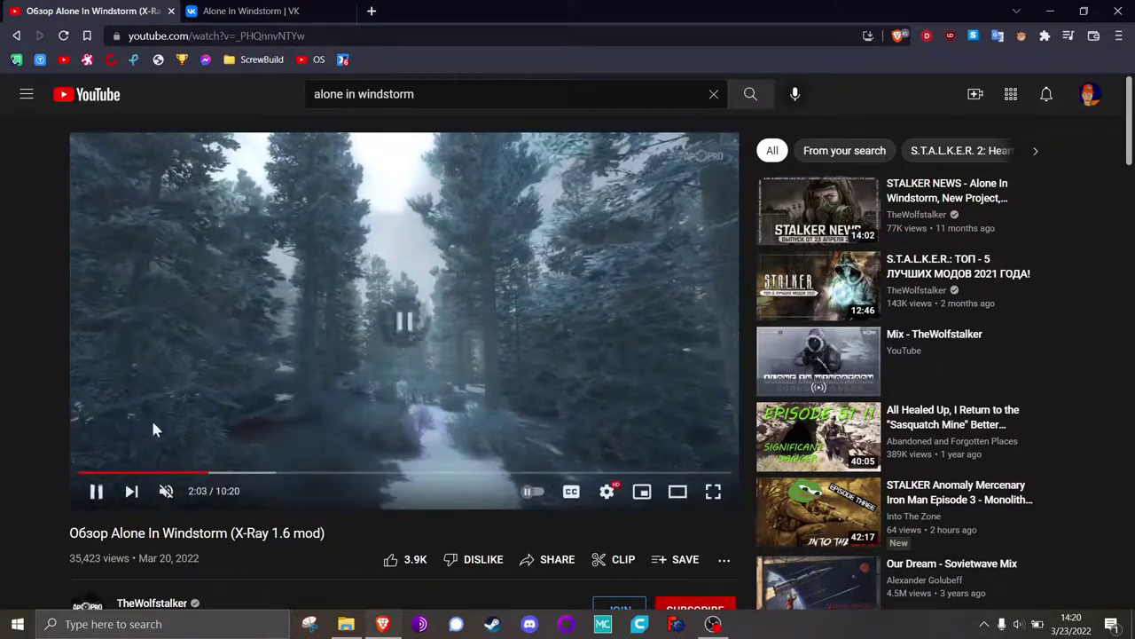
Scroll the Alone In Windstorm VK page to the pinned post's AloneInWindstorm.7z download links.
left_click(251, 10)
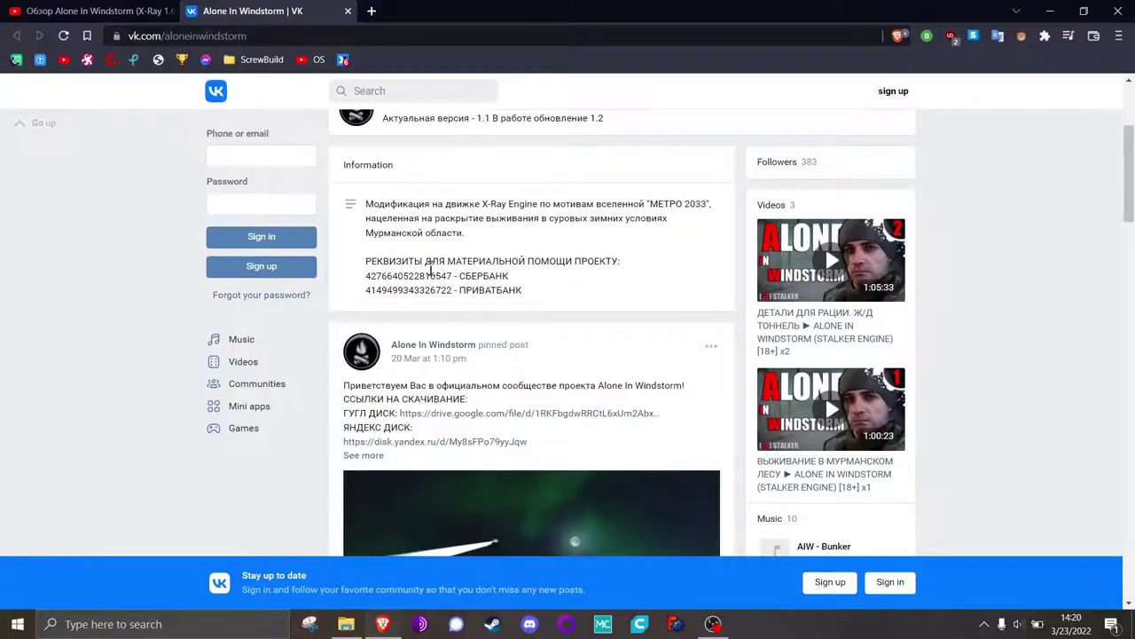
scroll(532, 301, "up", 3)
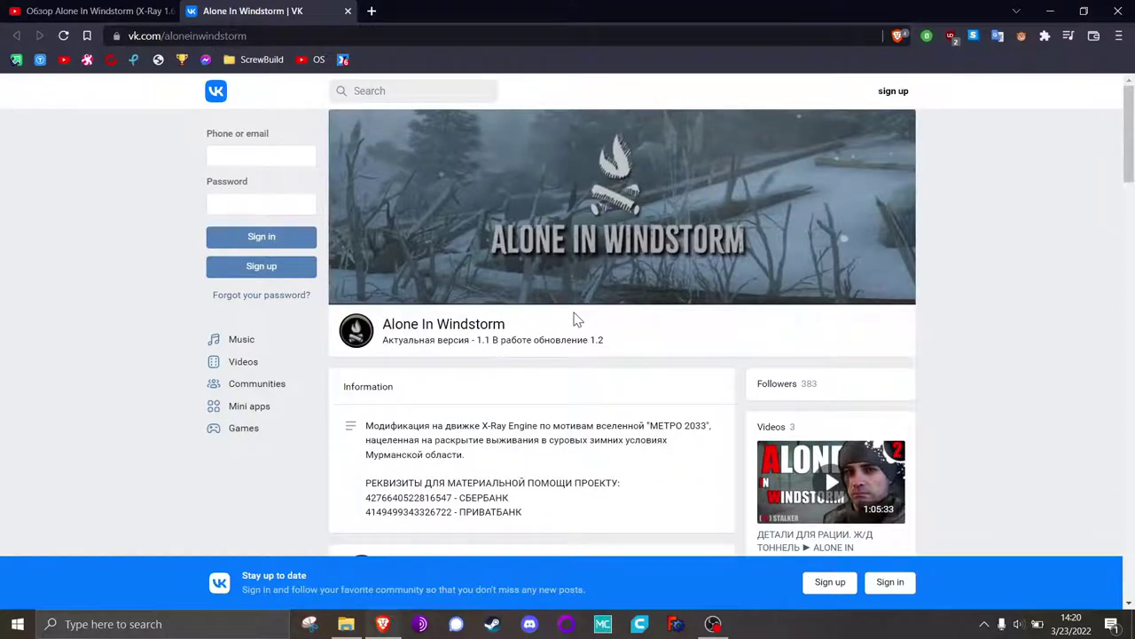
scroll(605, 358, "down", 3)
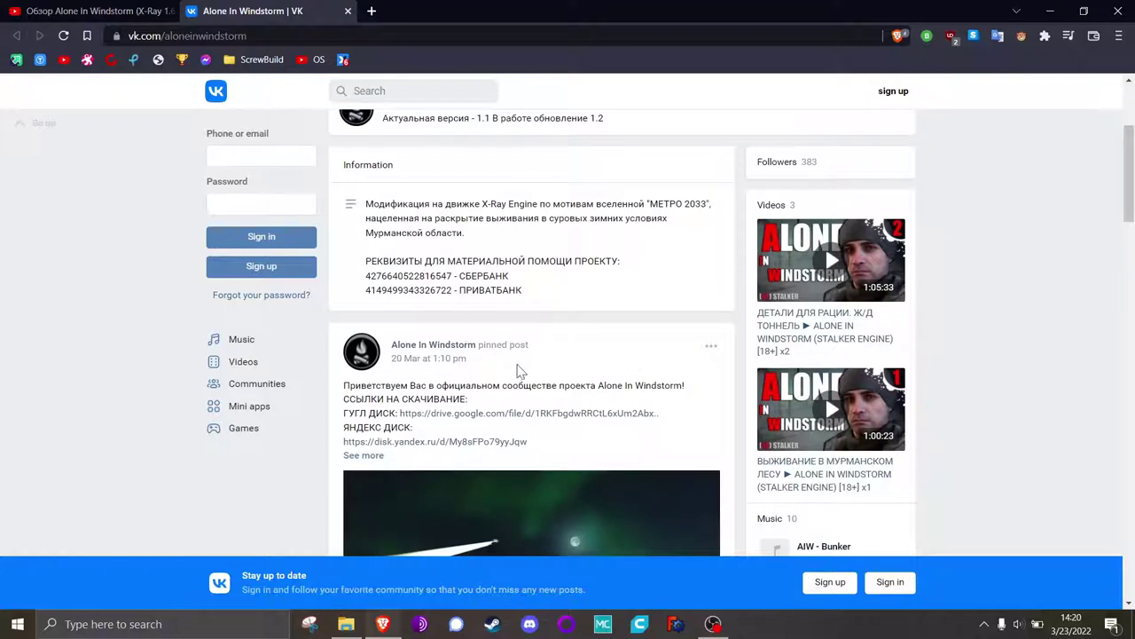
scroll(517, 371, "down", 2)
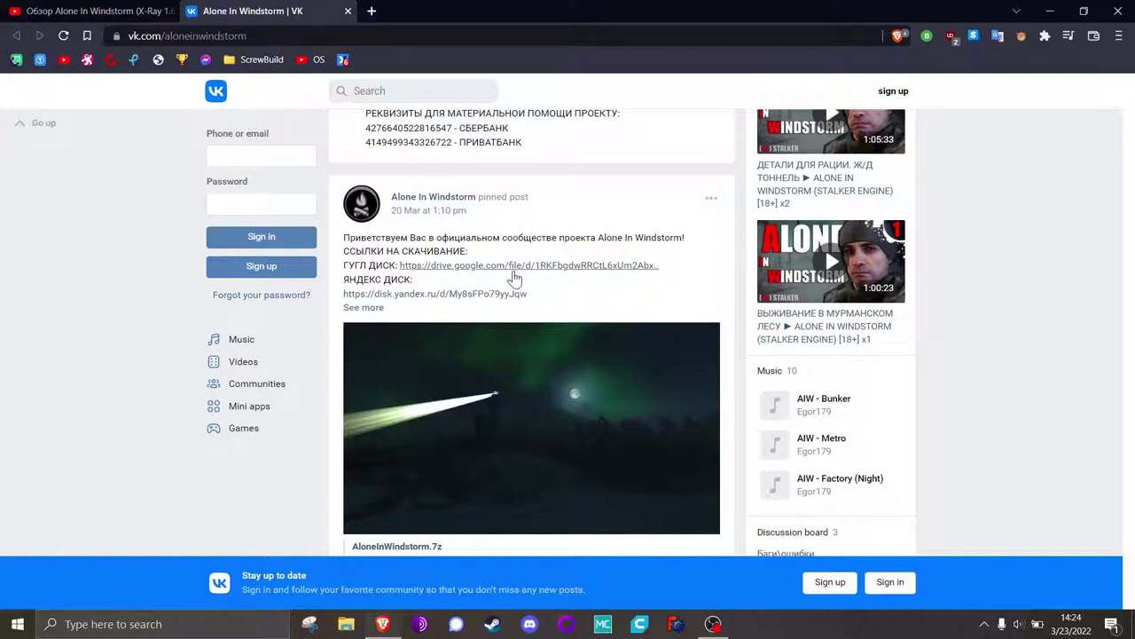
left_click(511, 277)
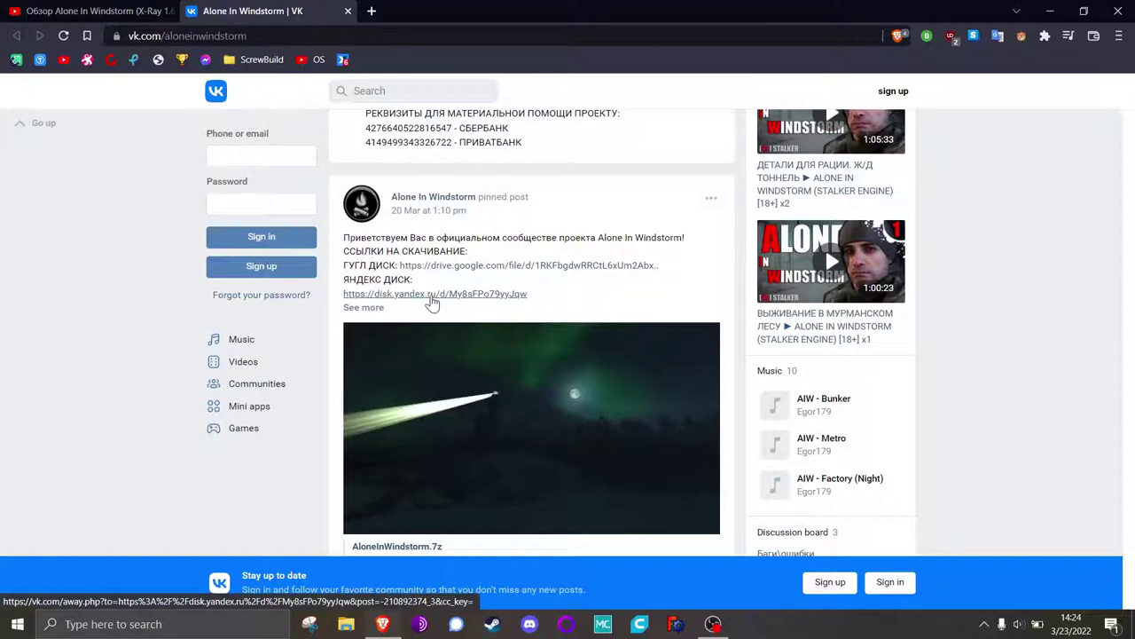
Extract AloneInWindstorm.7z with 7-Zip into the Games folder.
left_click(1047, 11)
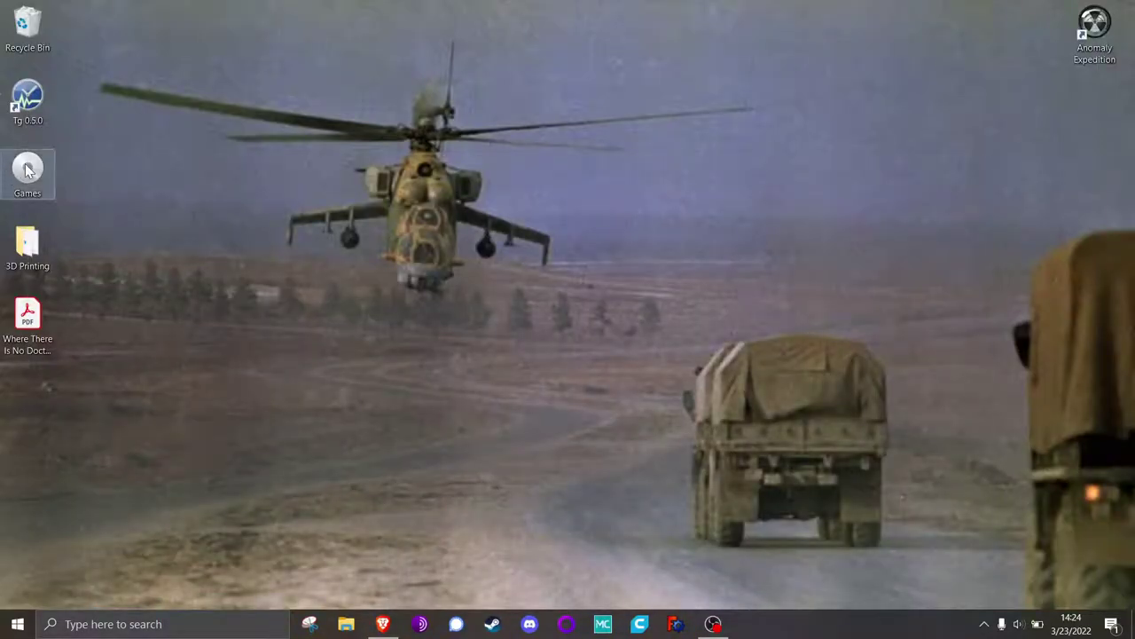
double_click(27, 170)
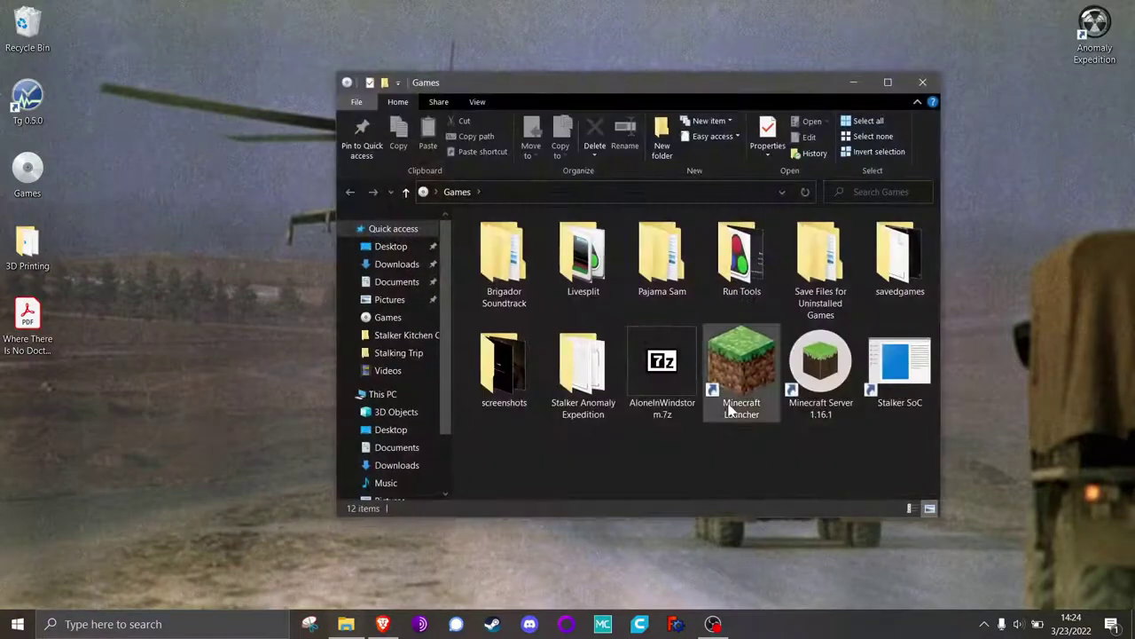
double_click(678, 361)
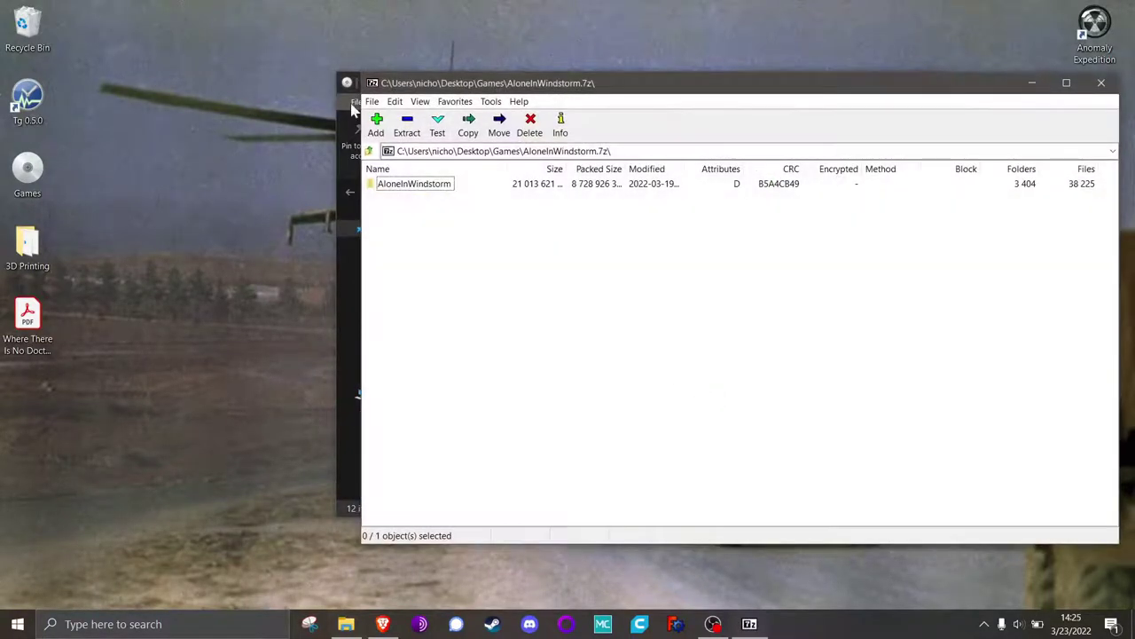
left_click(407, 126)
left_click(632, 387)
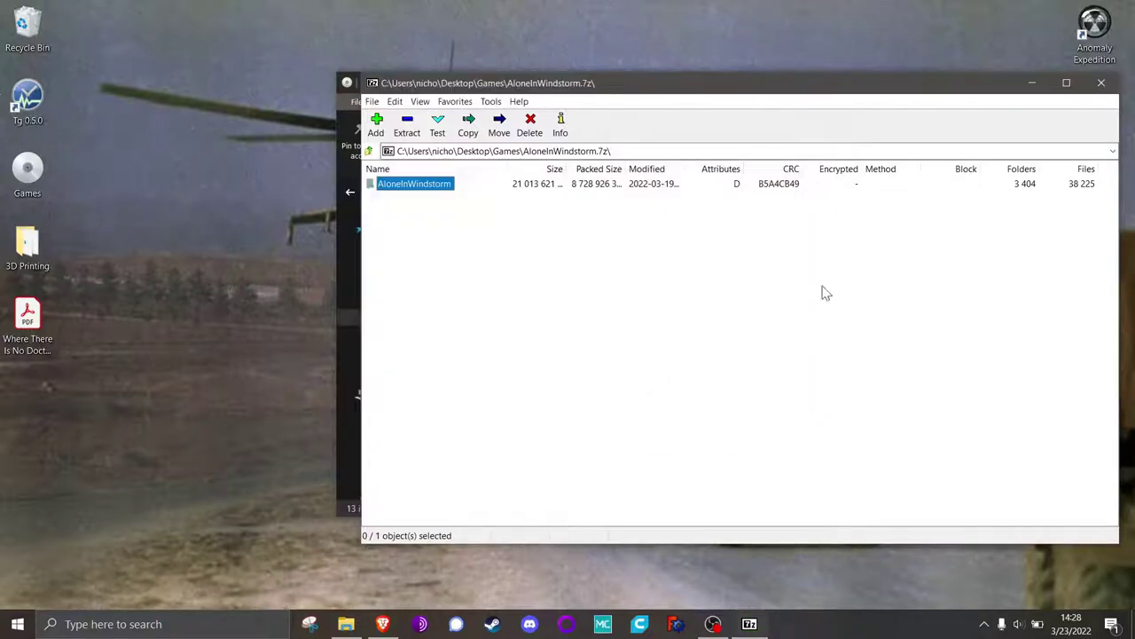
Open the extracted AloneInWindstorm folder and run start_user.bat.
left_click(1101, 83)
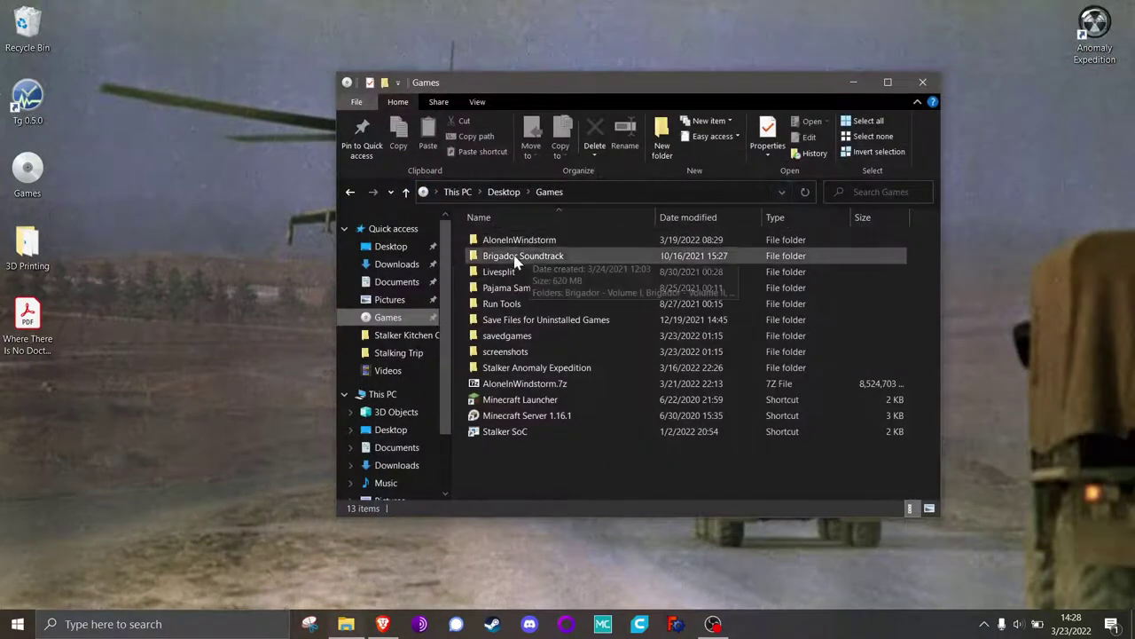
left_click(521, 245)
double_click(521, 242)
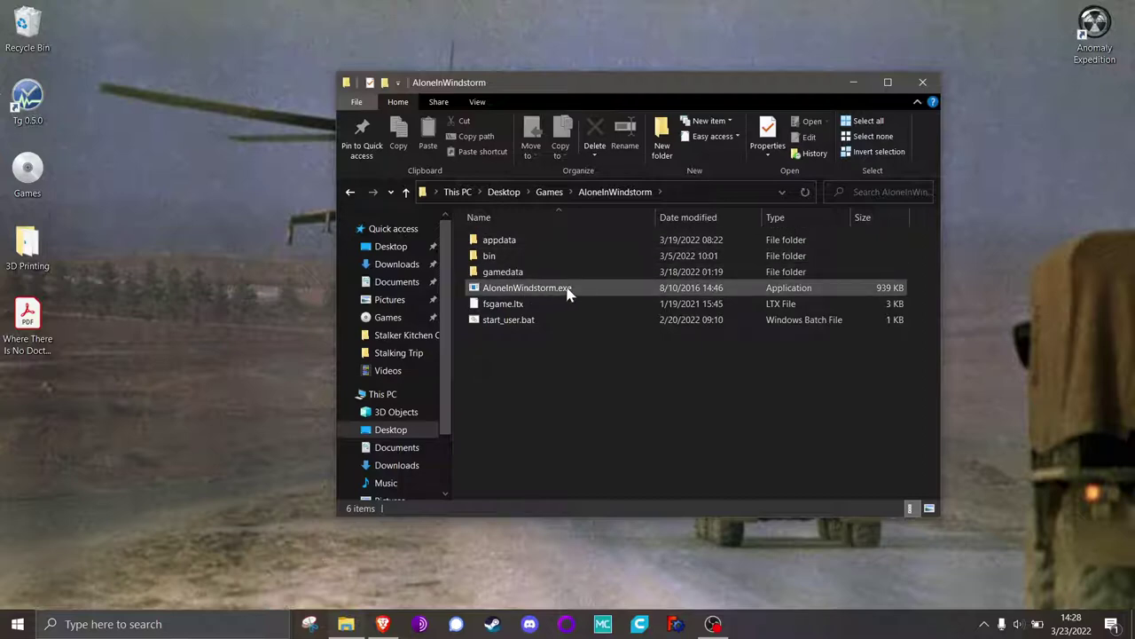
double_click(519, 326)
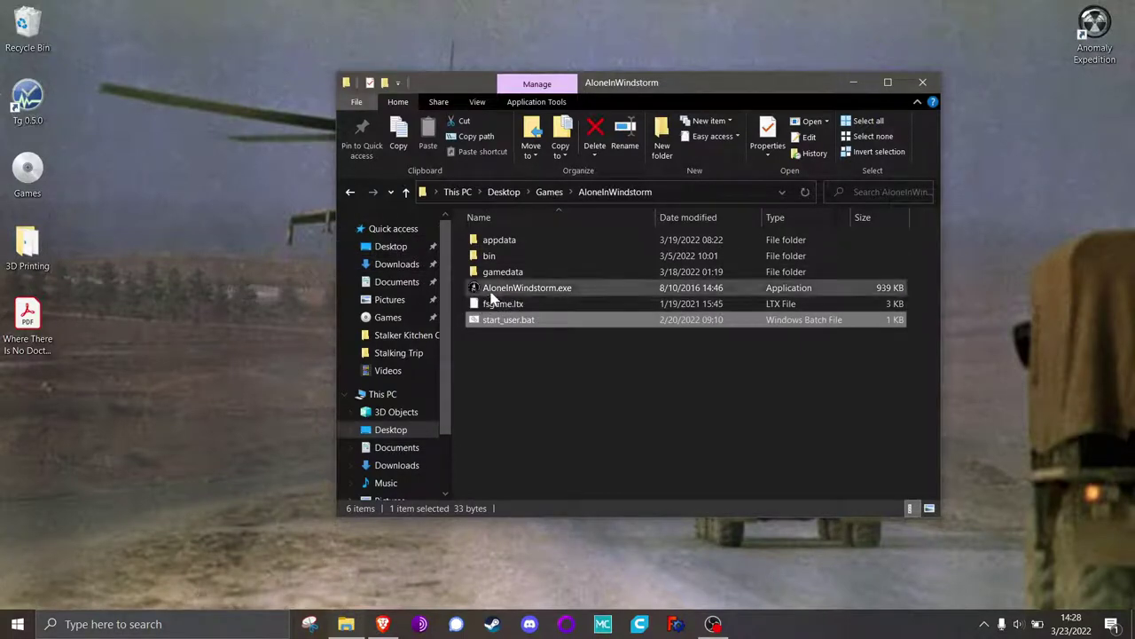
Open appdata\logs\xray_dad.log in Notepad.
double_click(500, 241)
double_click(527, 242)
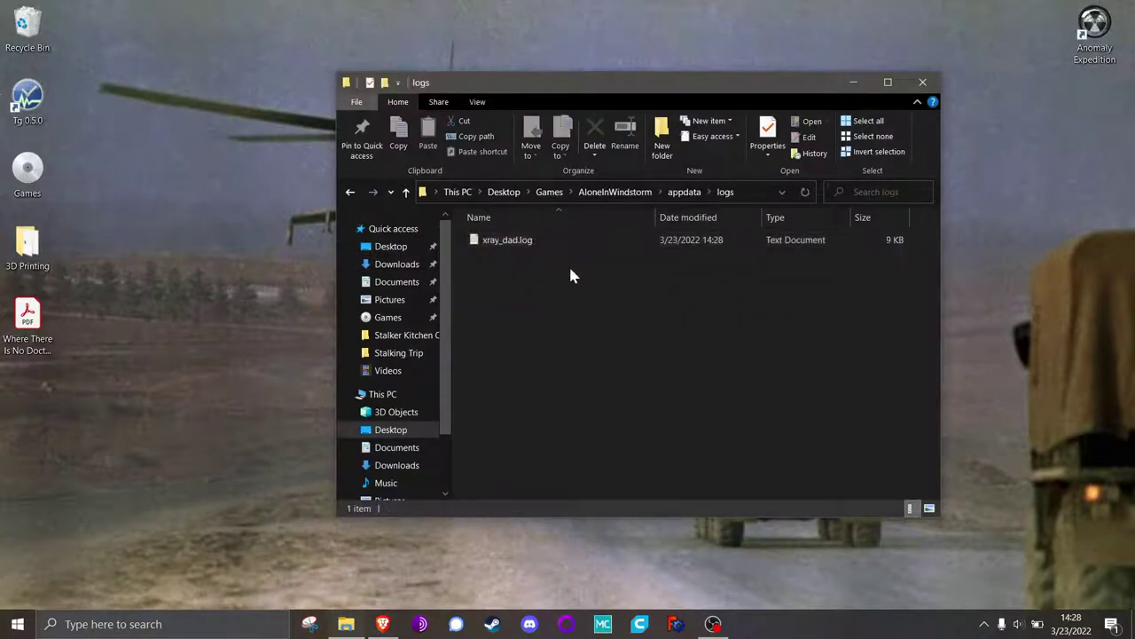
double_click(557, 239)
Find the FATAL ERROR about the unopenable map_????????.thm texture, then close the log.
mouse_move(921, 208)
left_mouse_down()
mouse_move(922, 355)
mouse_move(946, 492)
left_mouse_up()
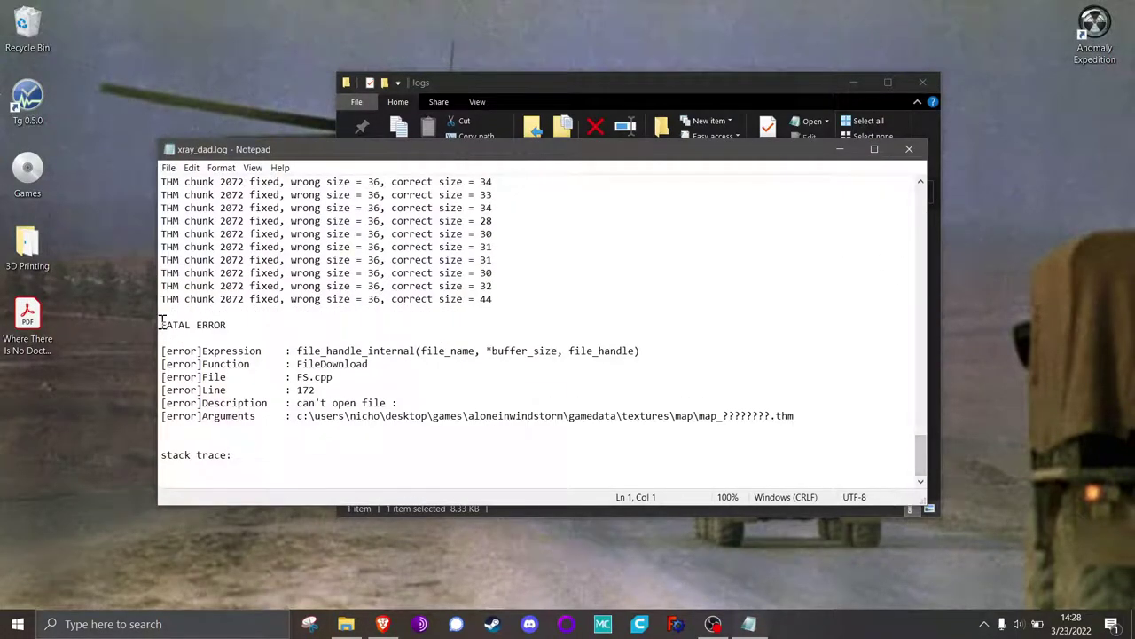
left_click_drag(160, 323, 294, 474)
left_click(314, 461)
left_click_drag(722, 416, 772, 418)
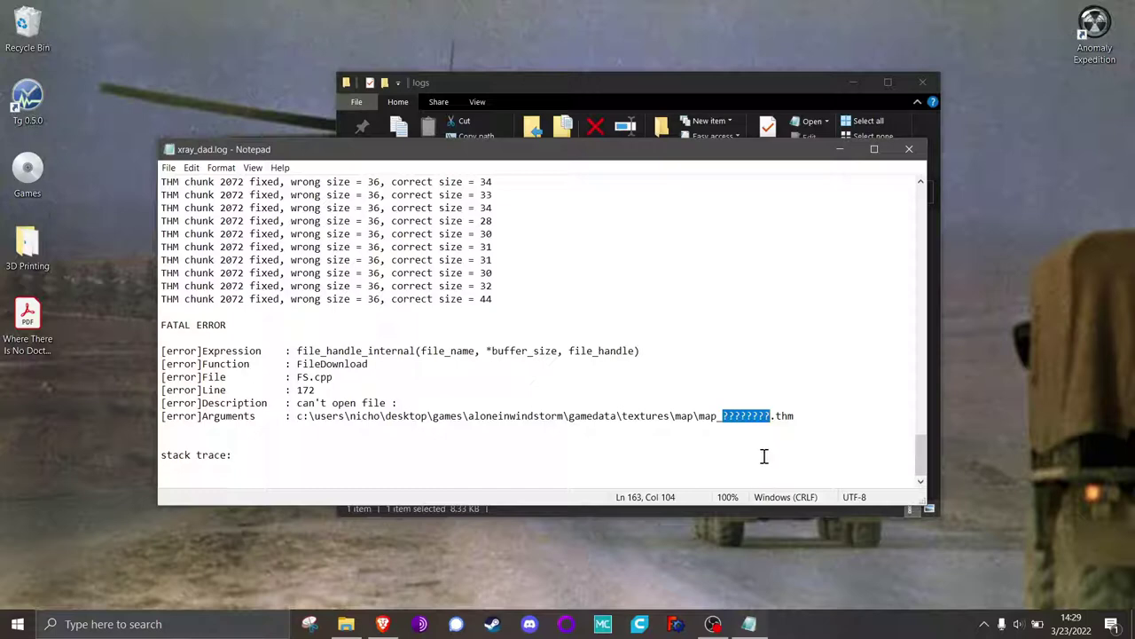
left_click(767, 454)
left_click(910, 149)
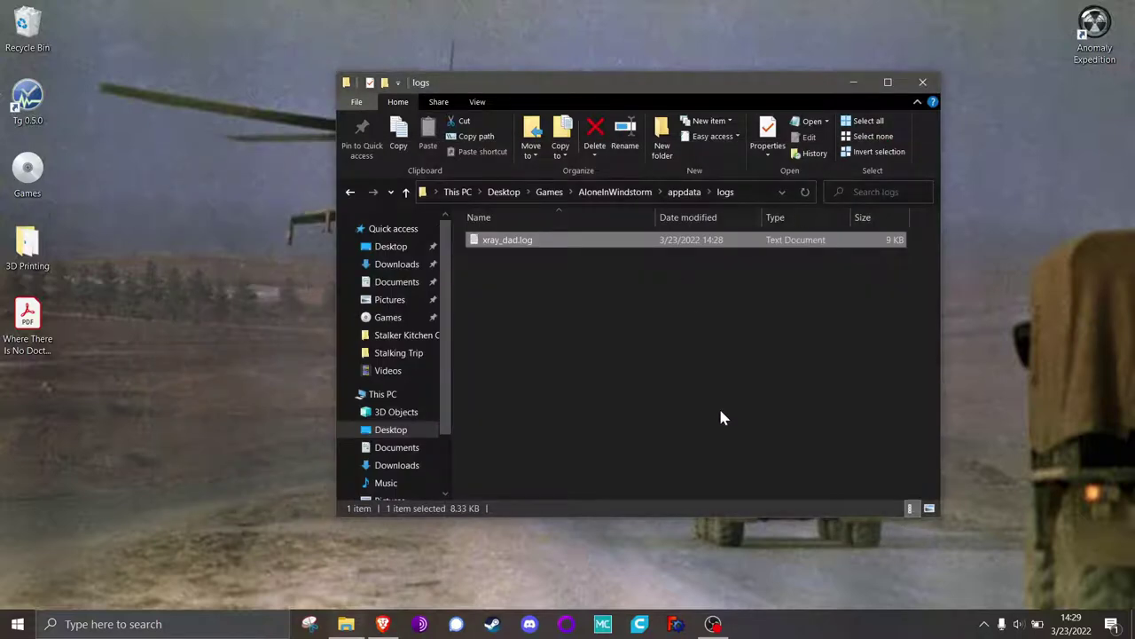
Go to Windows Settings' Time & Language administrative language settings.
left_click(19, 625)
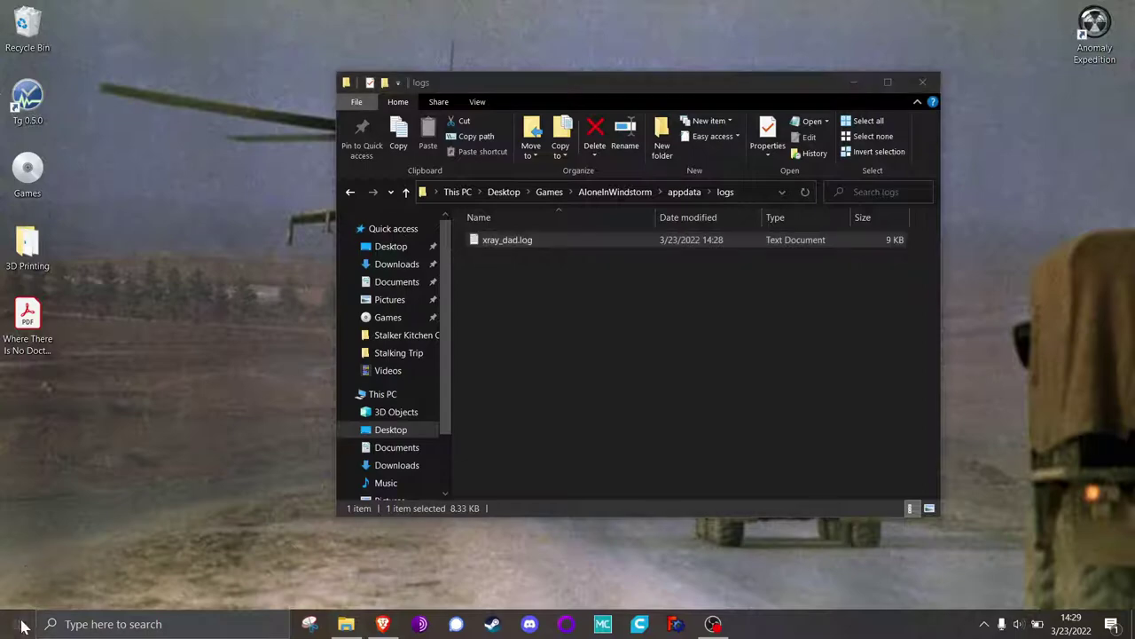
left_click(19, 553)
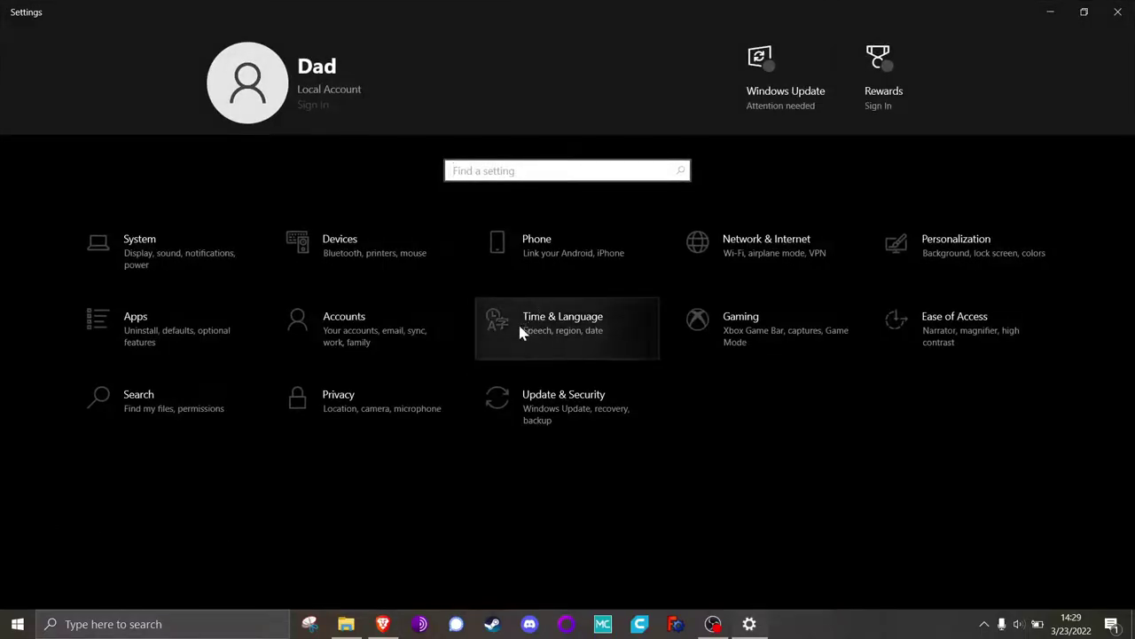
left_click(560, 343)
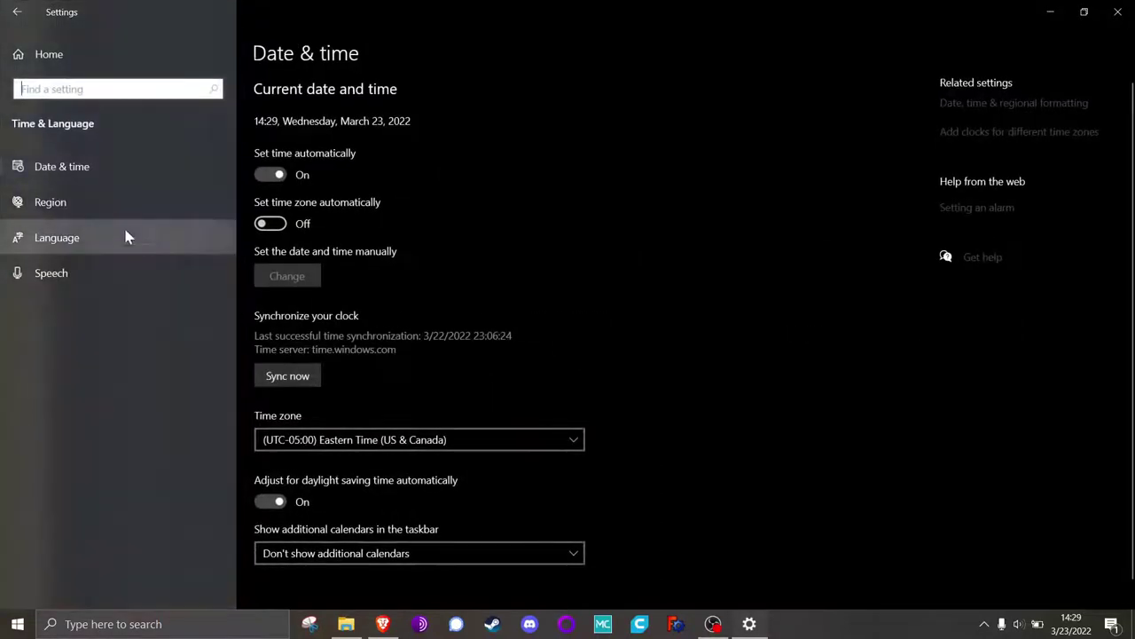
left_click(40, 245)
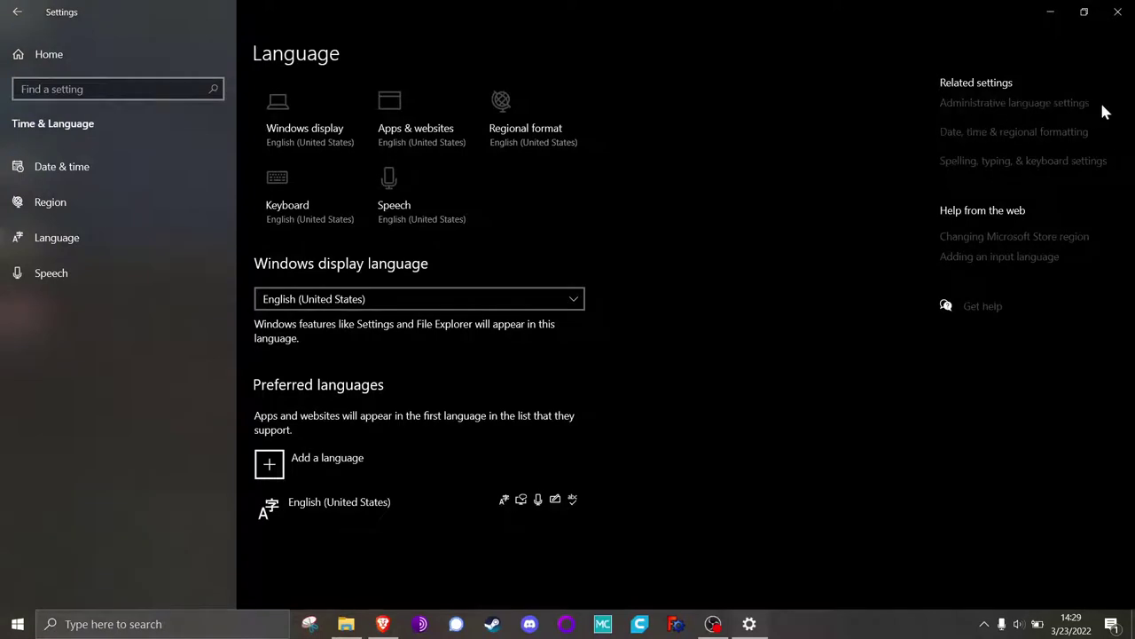
left_click(1023, 111)
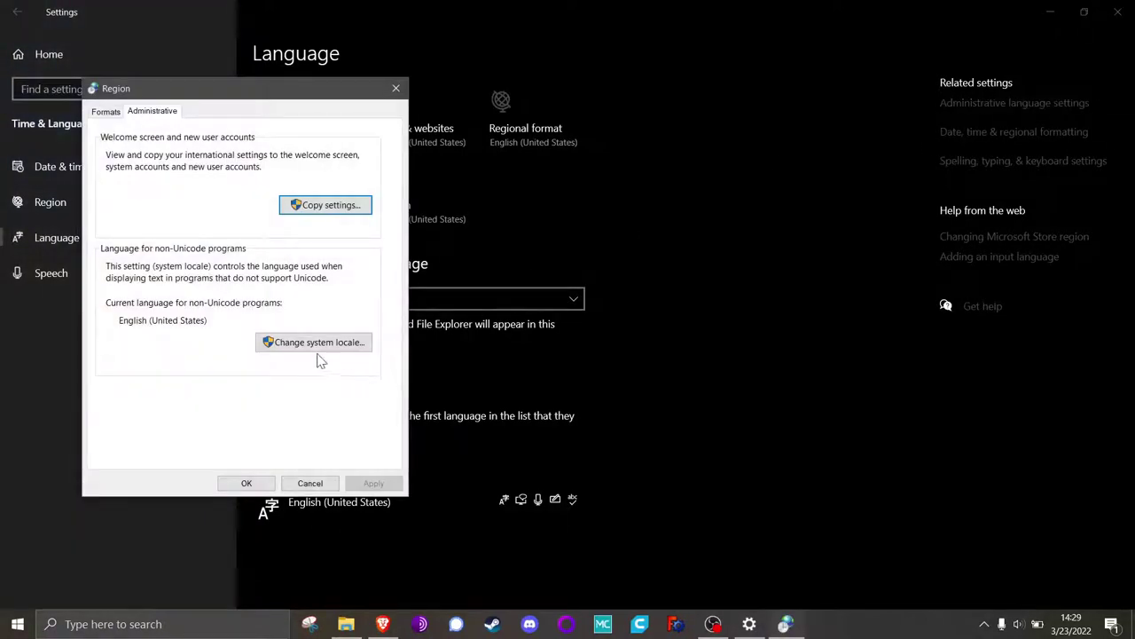
Enable 'Beta: Use Unicode UTF-8 for worldwide language support' in the system locale.
left_click(328, 342)
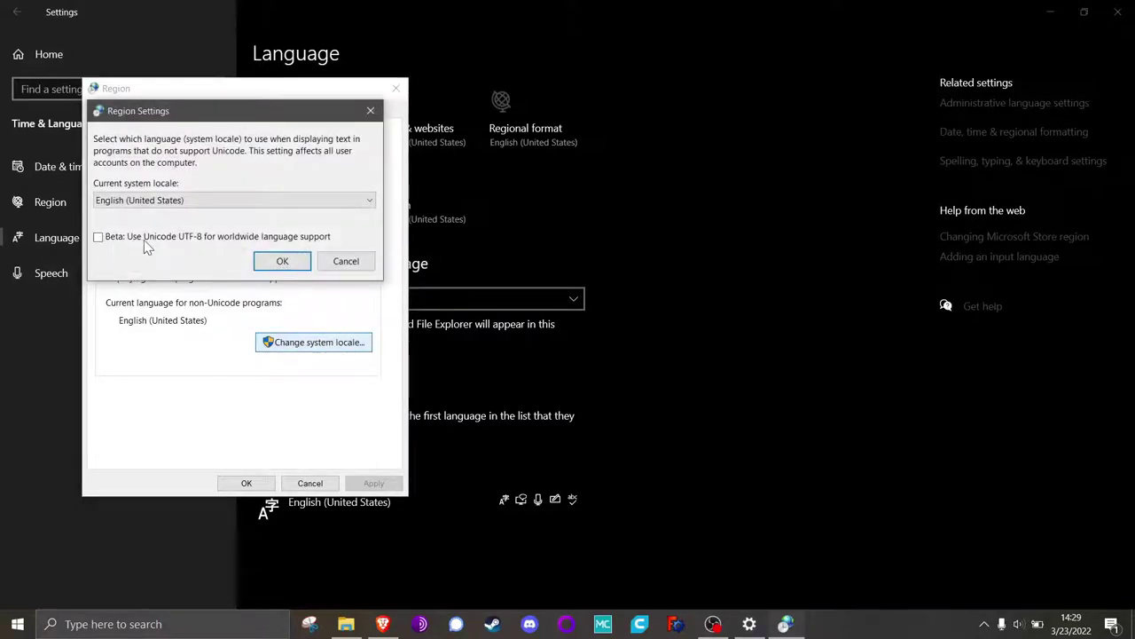
left_click(174, 246)
left_click(281, 261)
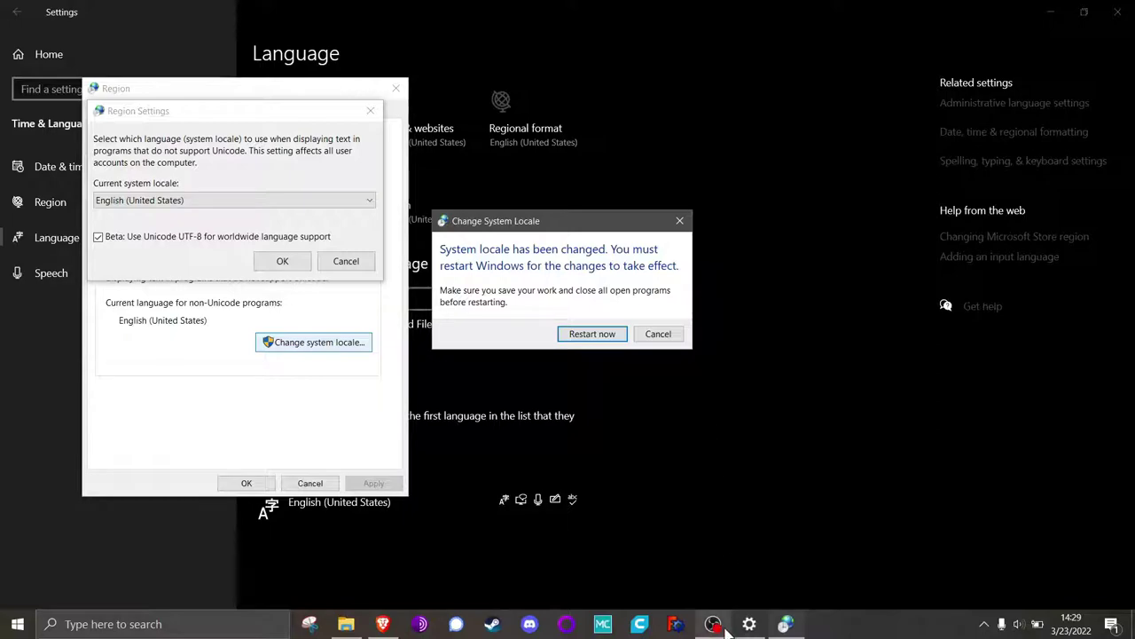
mouse_move(726, 629)
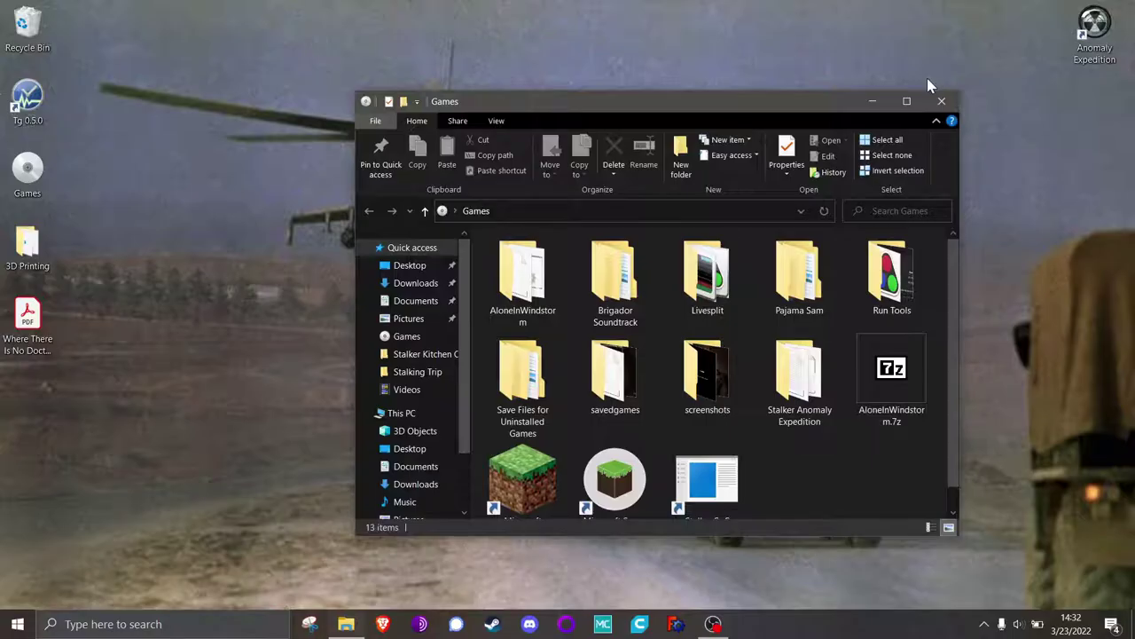
Launch the game from the AloneInWindstorm folder with start_user.bat.
double_click(509, 266)
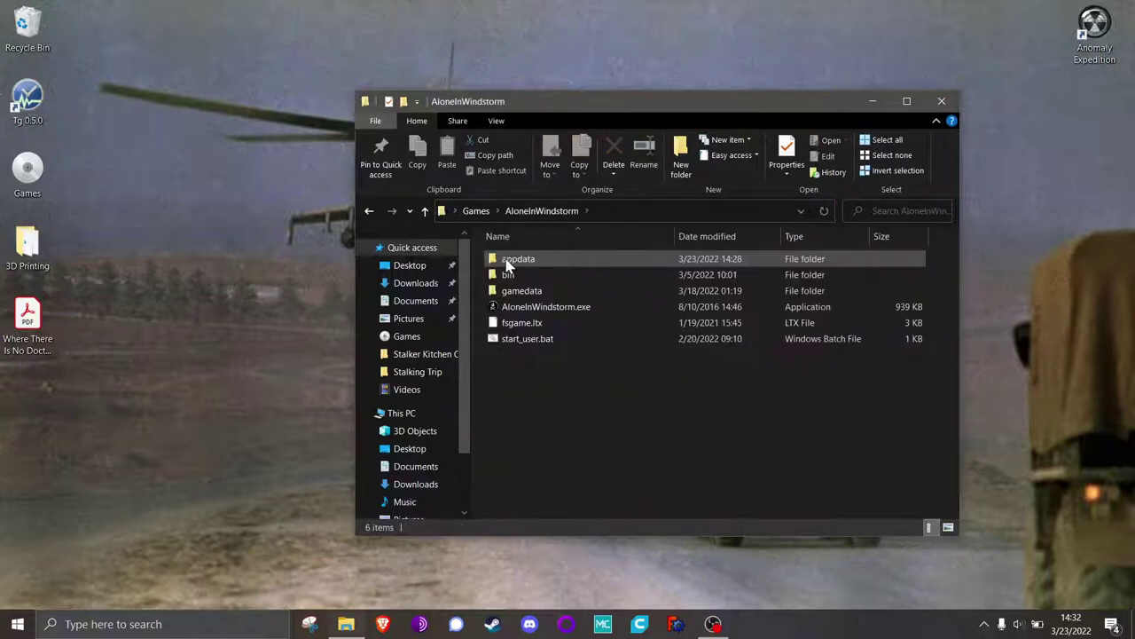
double_click(518, 347)
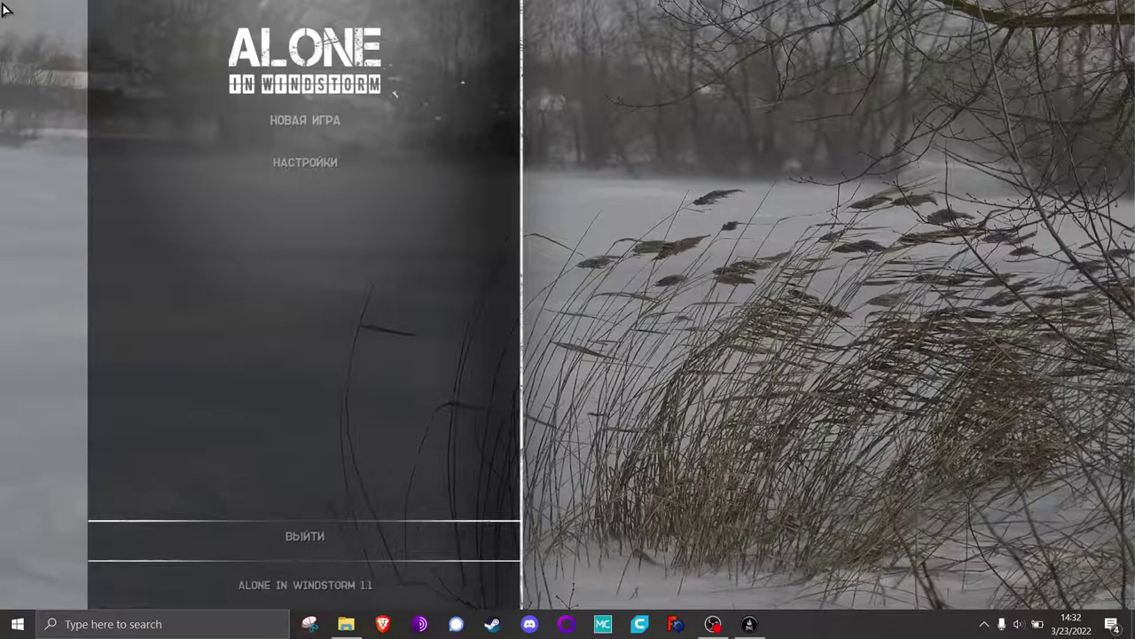
Turn on Полный экран (fullscreen) in the game's Настройки > Графика settings.
left_click(317, 164)
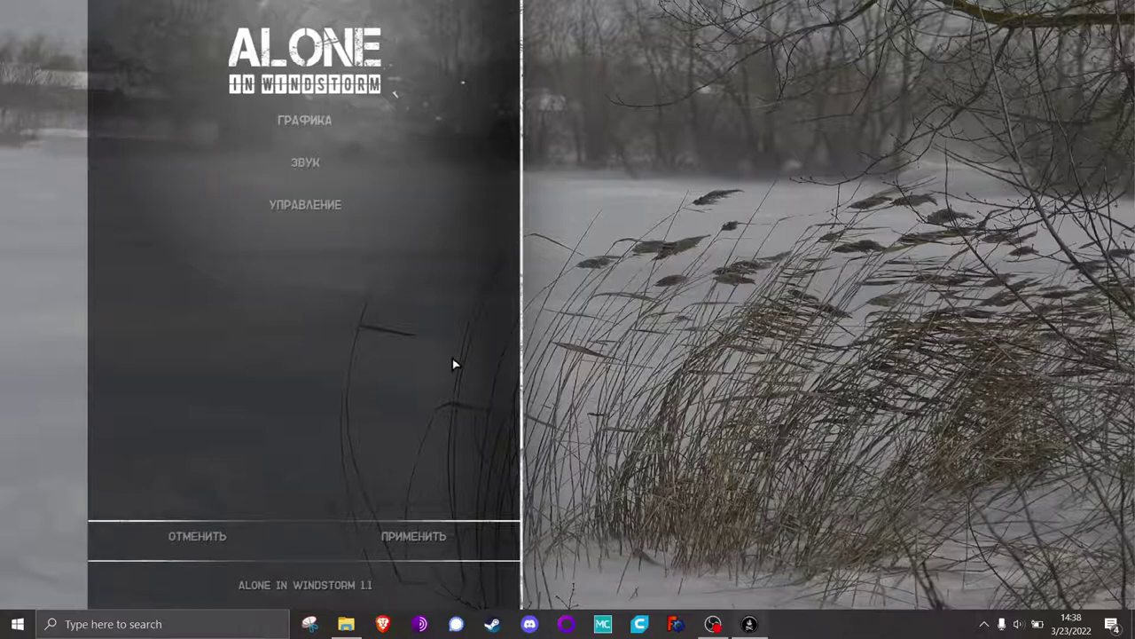
left_click(322, 140)
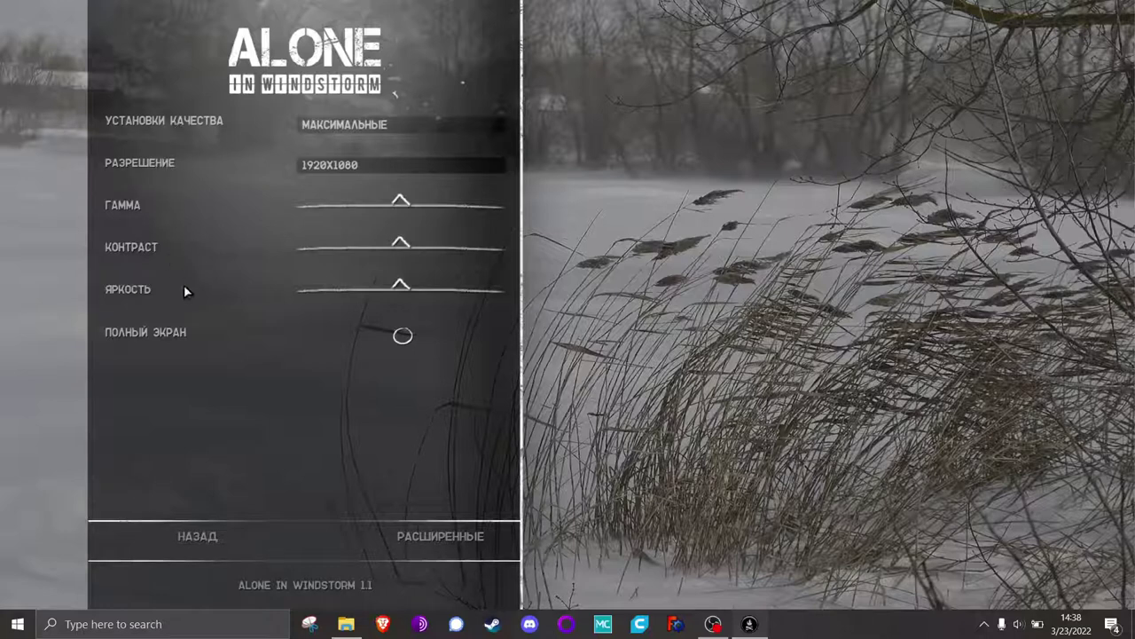
left_click(401, 337)
Max out object detail, enable player shadows, then apply and confirm the graphics changes.
left_click(440, 536)
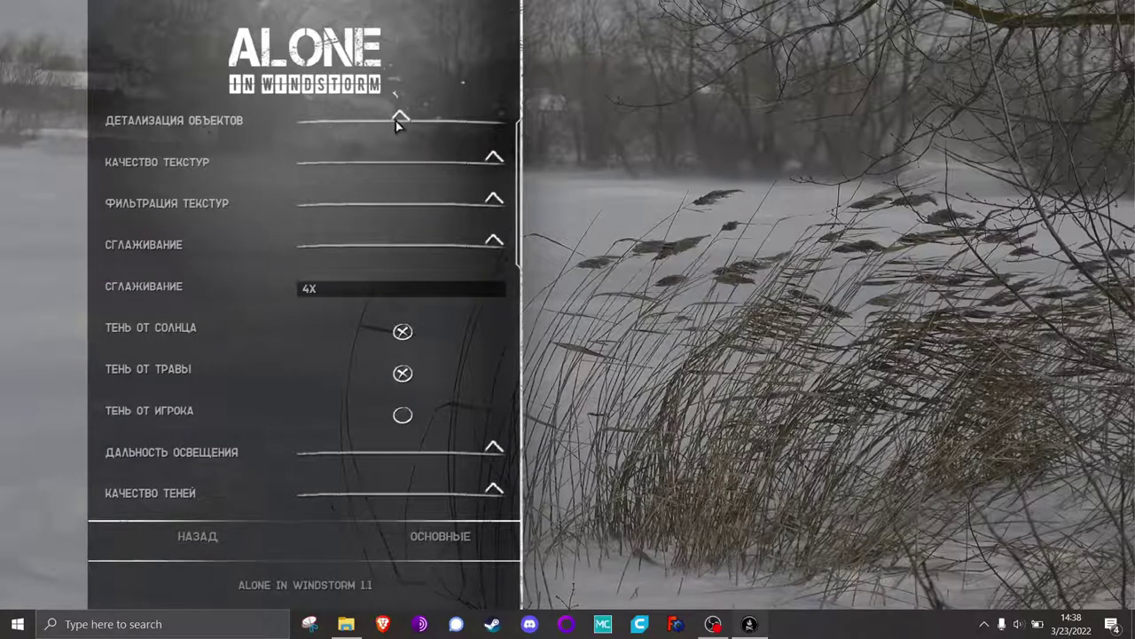
left_click_drag(397, 119, 548, 126)
left_click(403, 419)
left_click(189, 537)
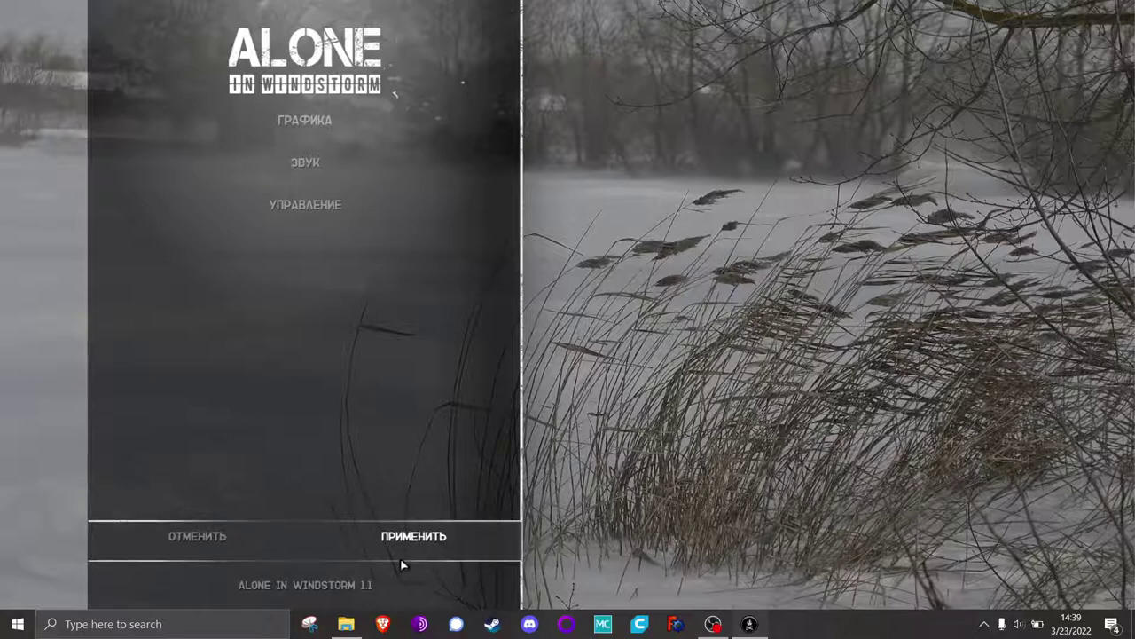
left_click(413, 540)
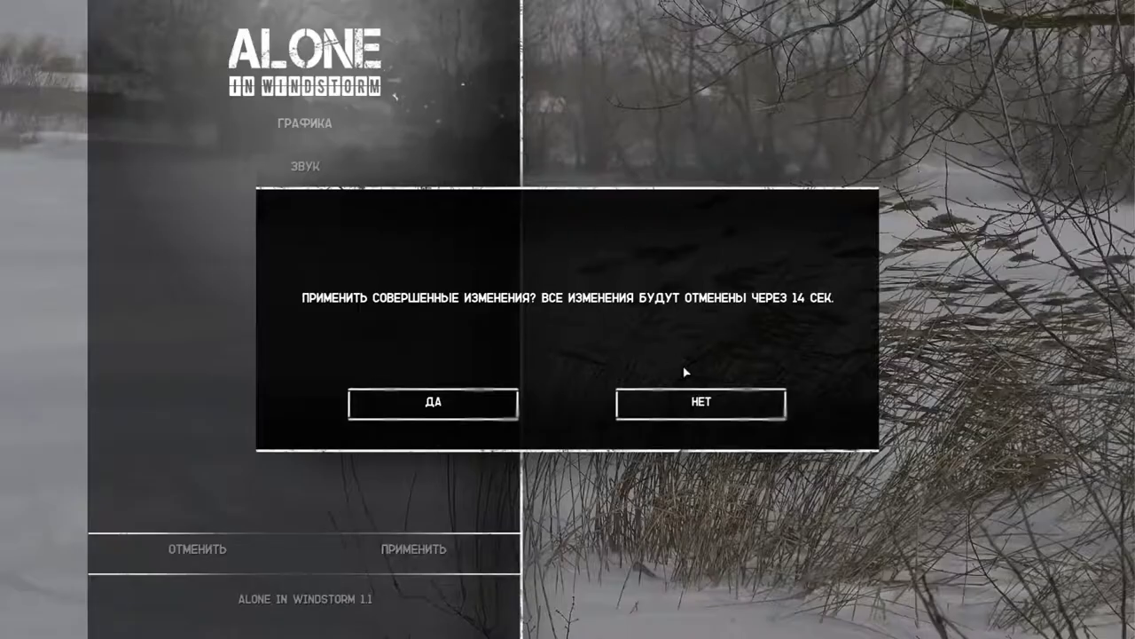
left_click(698, 414)
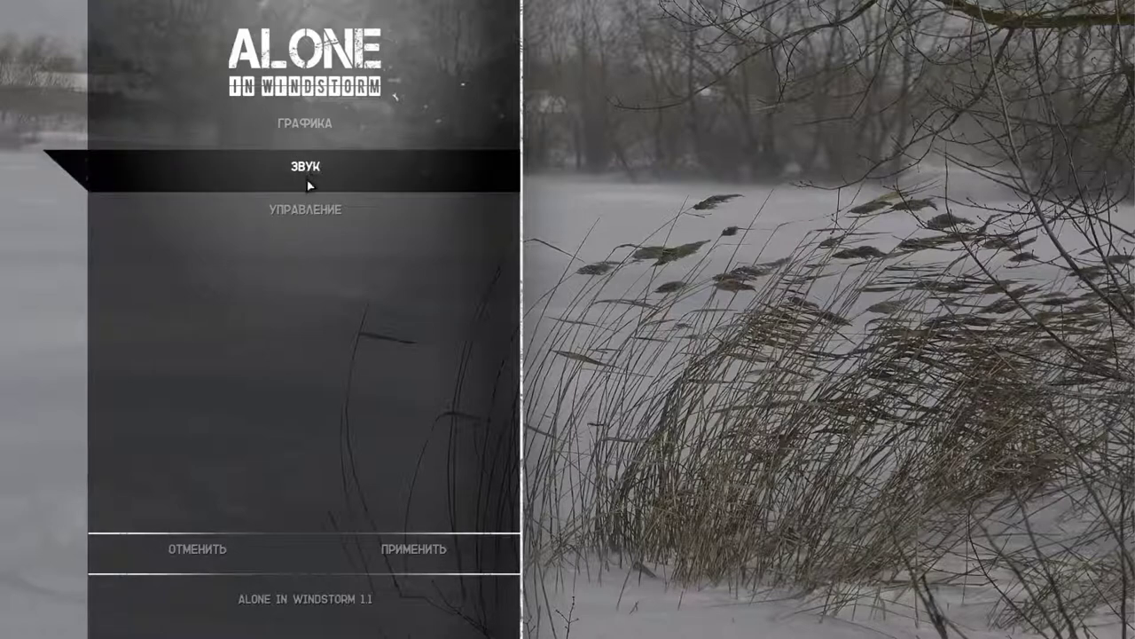
Return to the main menu and choose Новая игра to see story and survival modes.
left_click(216, 552)
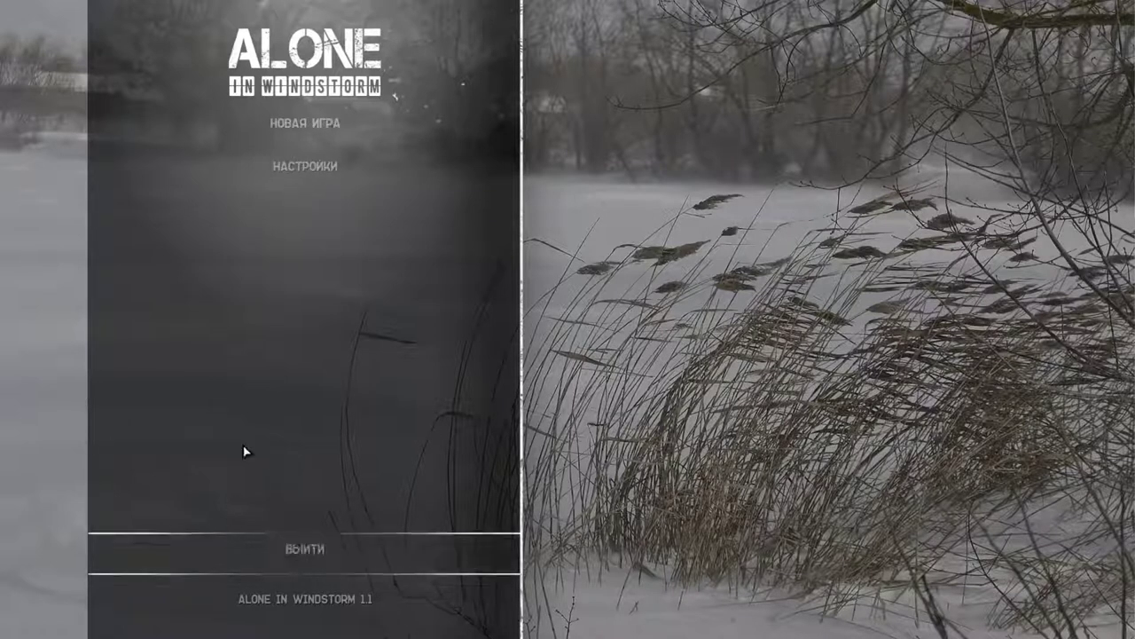
left_click(282, 146)
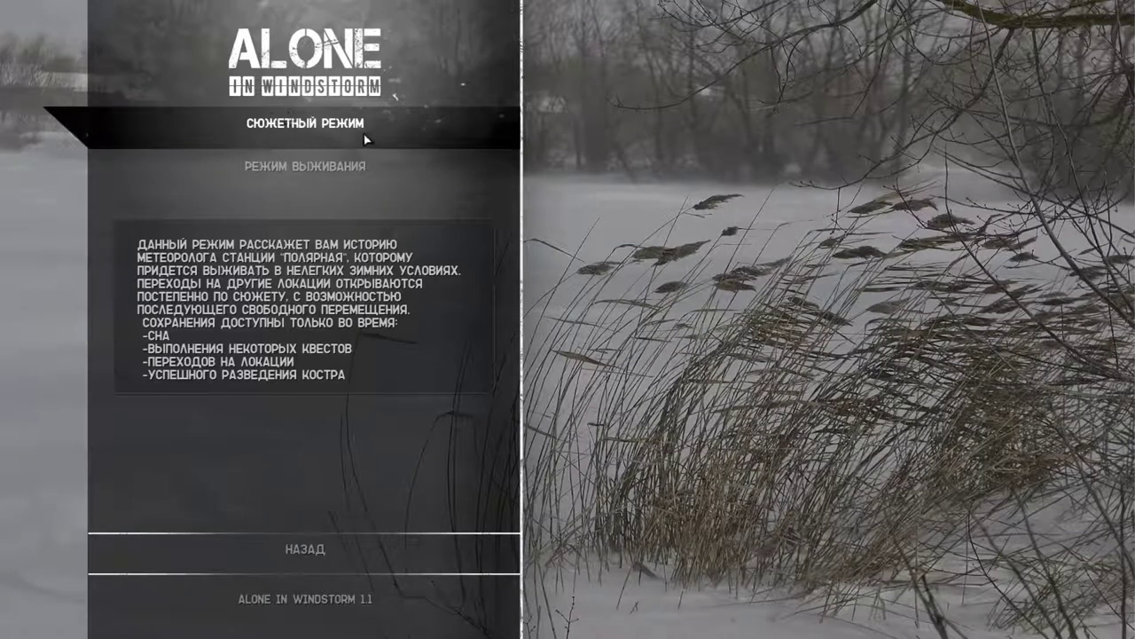